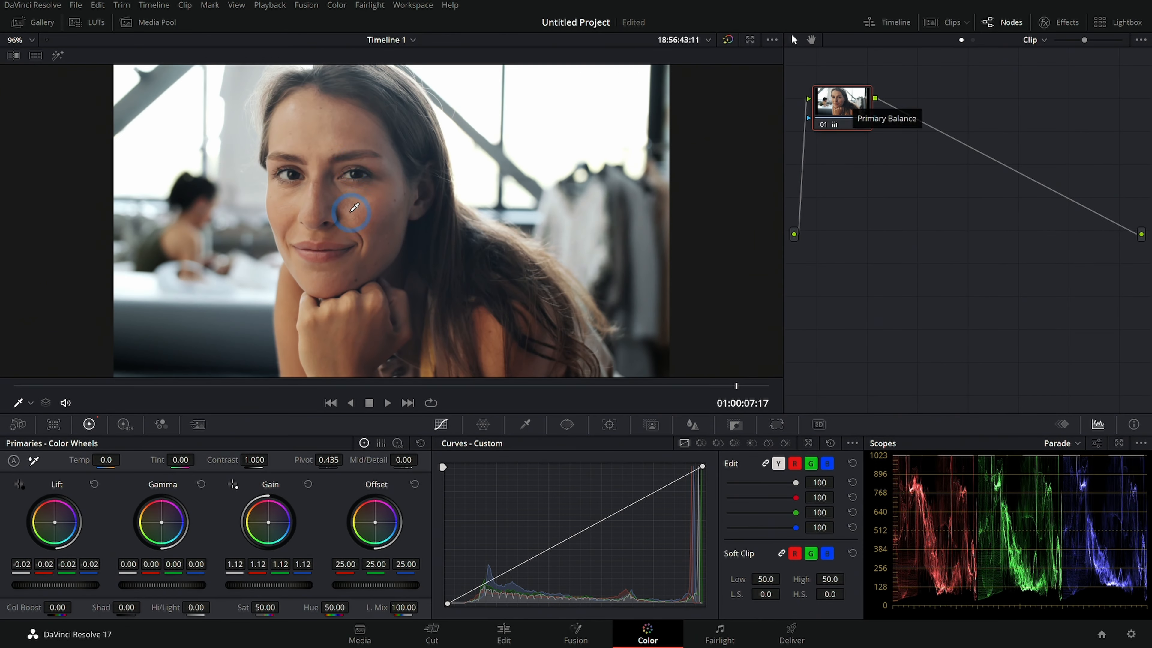
# - Add a serial node after the first node
pyautogui.click(292, 191)
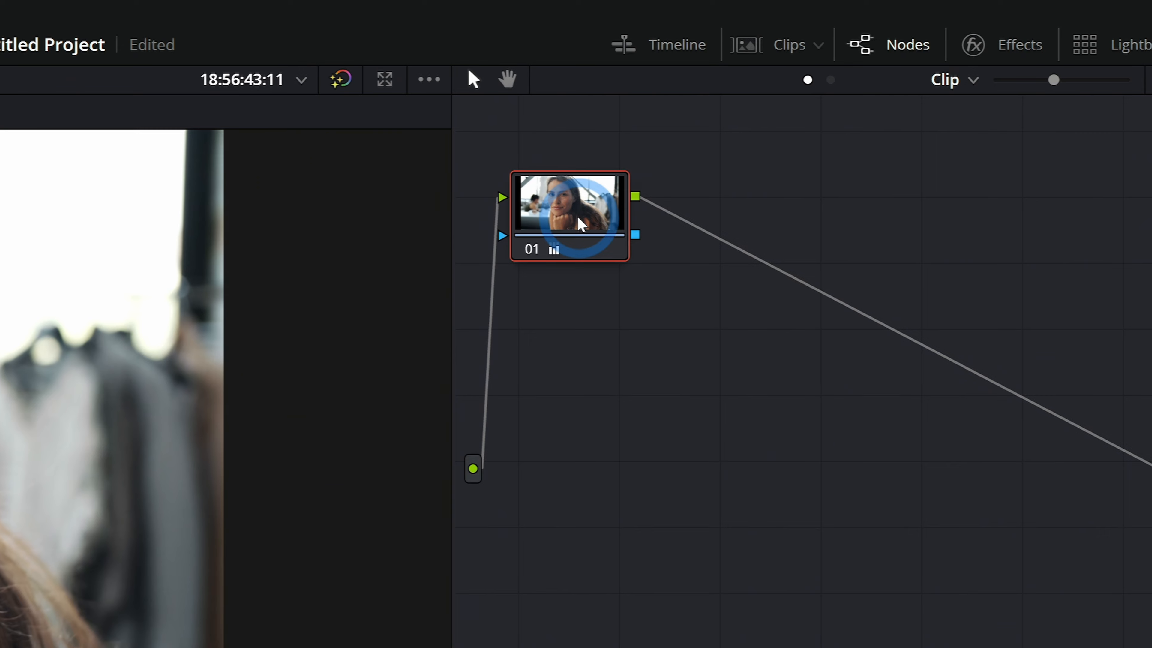
pyautogui.click(859, 106)
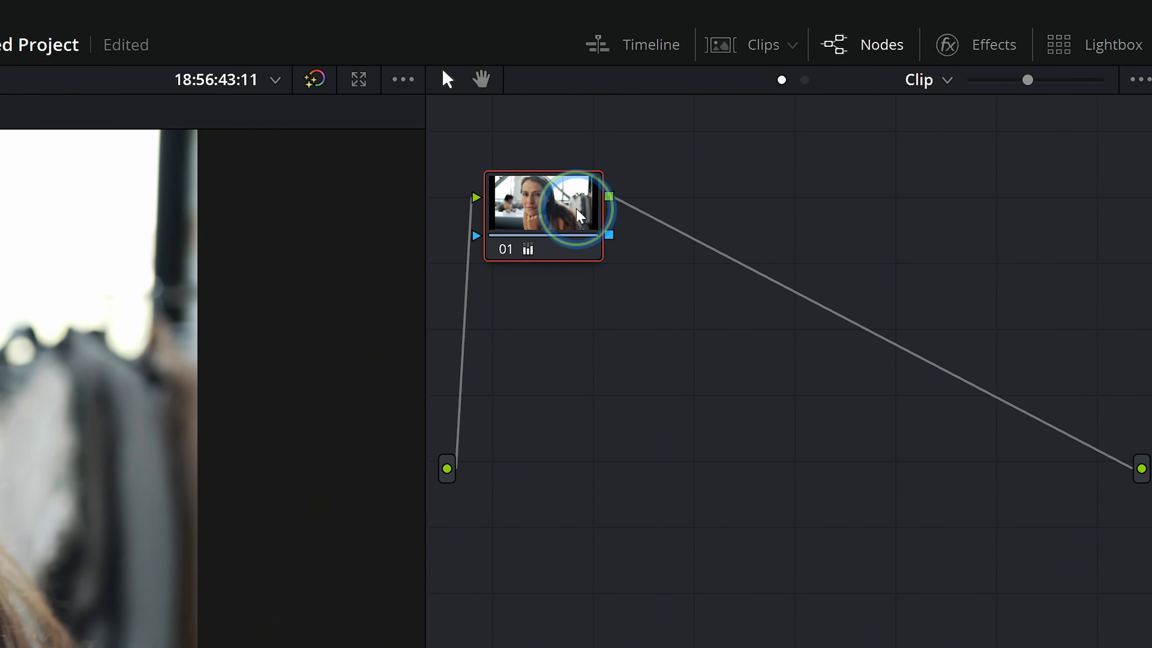
pyautogui.rightClick(580, 216)
pyautogui.click(700, 330)
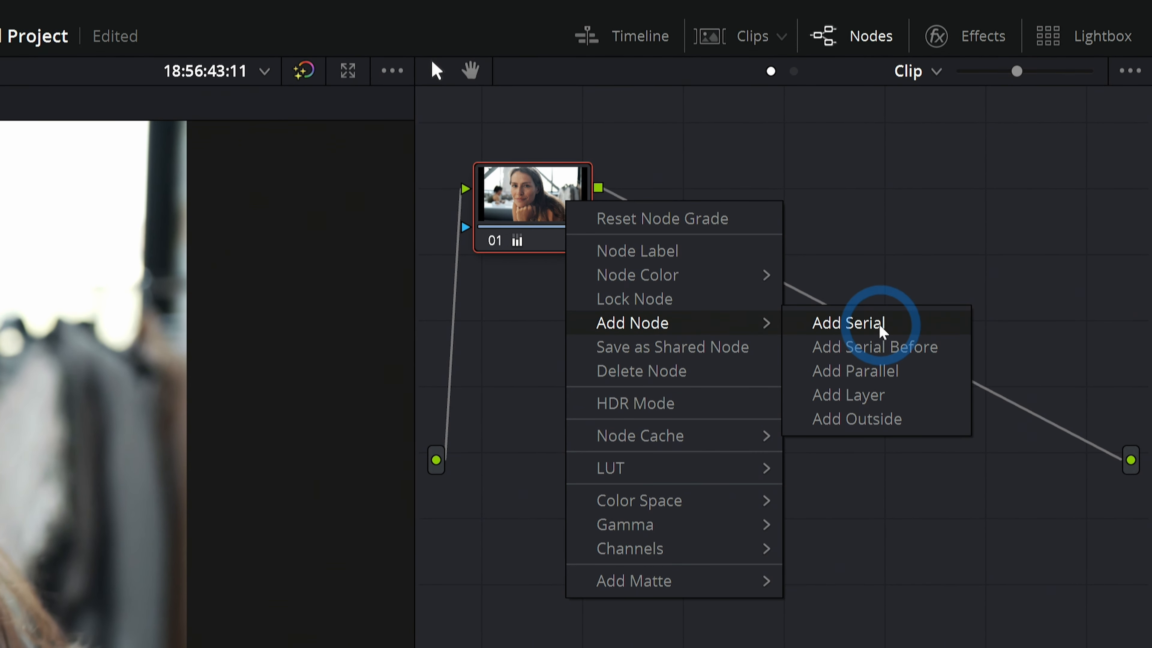
pyautogui.click(879, 329)
# - Label the new node Face
pyautogui.rightClick(689, 198)
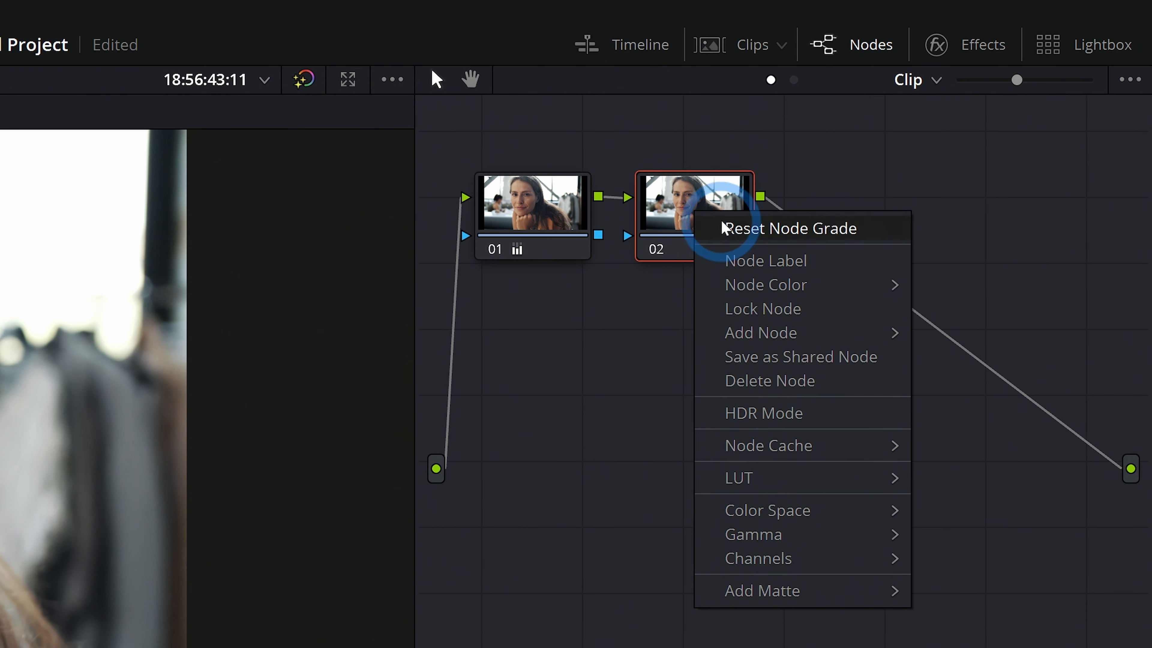
pyautogui.click(748, 264)
pyautogui.write('Face')
pyautogui.press('Return')
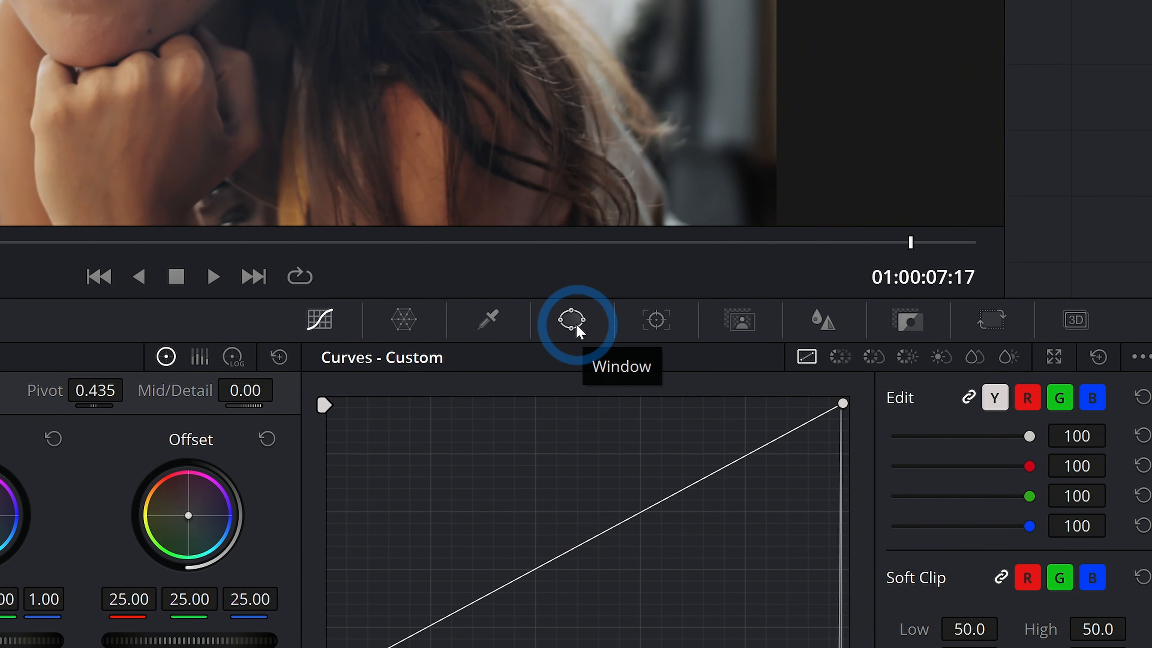
# - Add a circular power window and shape it into an oval around the woman's face with softness 8.68
pyautogui.click(572, 320)
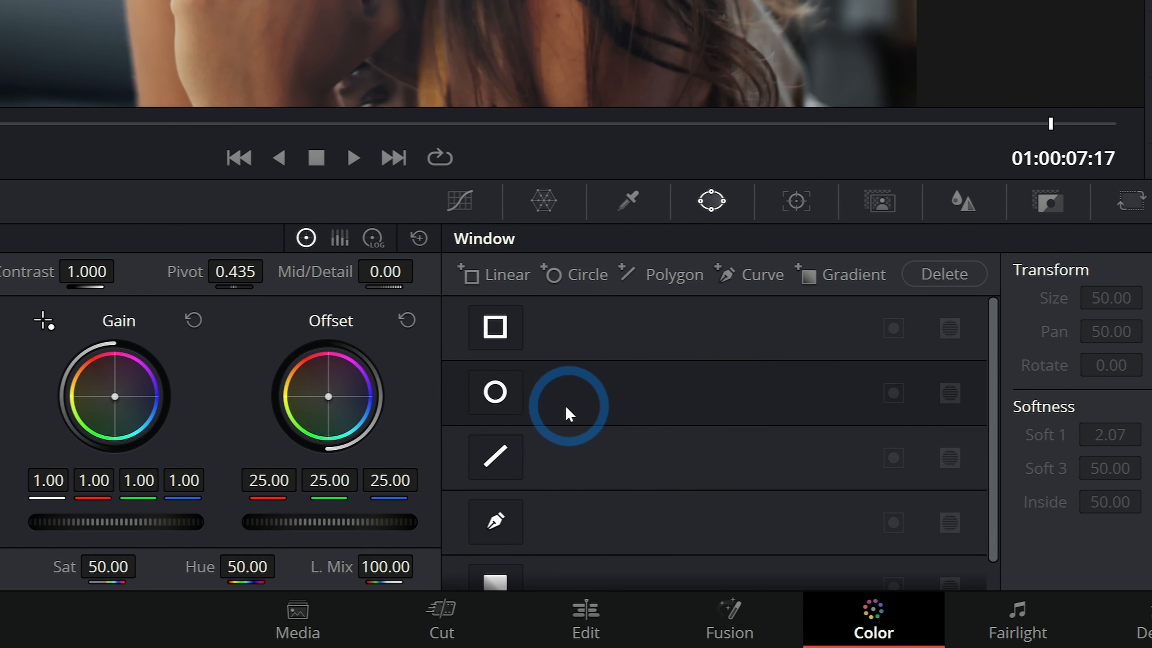
pyautogui.click(575, 400)
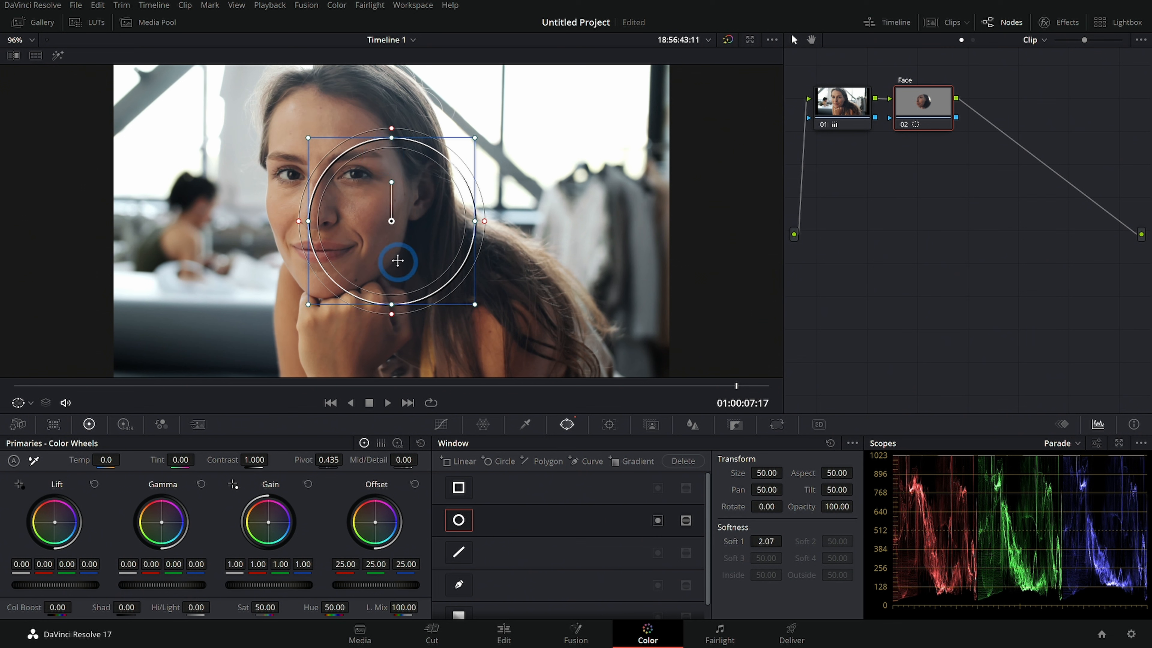
pyautogui.moveTo(406, 198)
pyautogui.mouseDown()
pyautogui.moveTo(336, 165)
pyautogui.moveTo(401, 188)
pyautogui.moveTo(377, 188)
pyautogui.moveTo(353, 224)
pyautogui.moveTo(419, 196)
pyautogui.mouseUp()
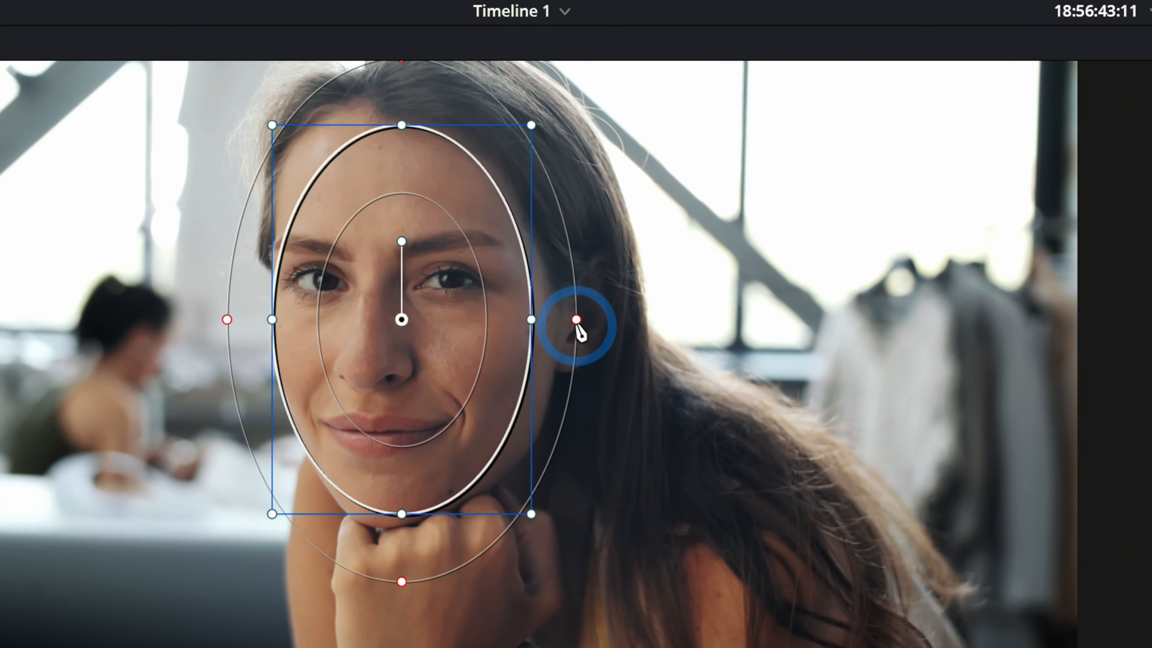
pyautogui.moveTo(576, 320); pyautogui.dragTo(584, 320)
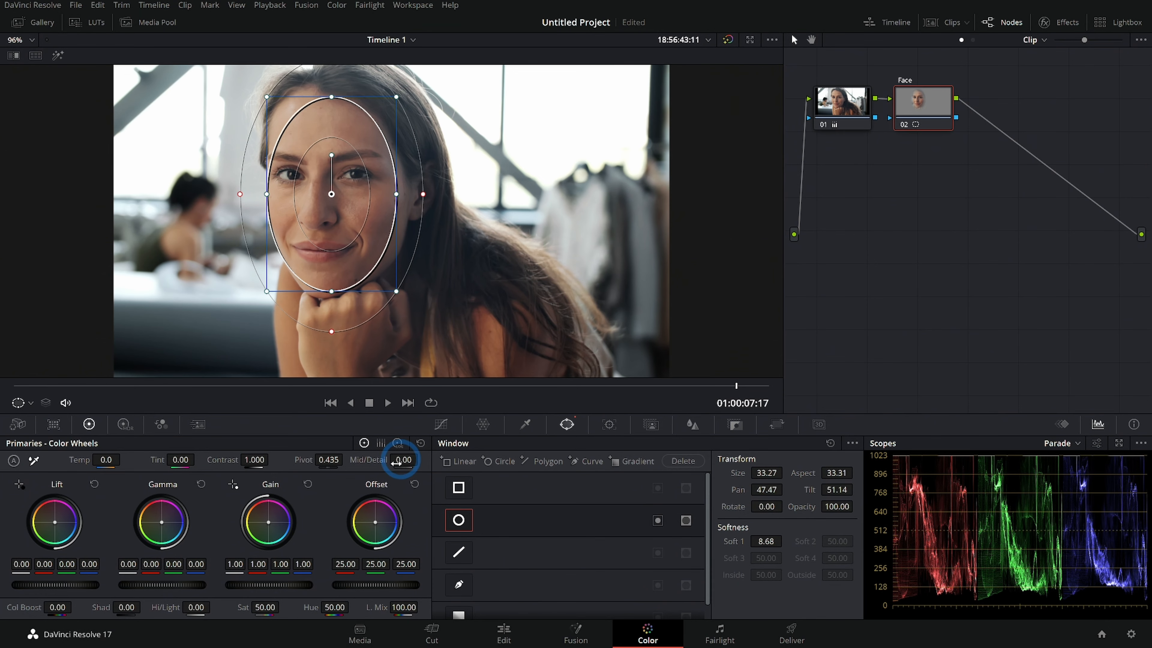
pyautogui.moveTo(401, 499); pyautogui.dragTo(394, 395)
pyautogui.click(415, 484)
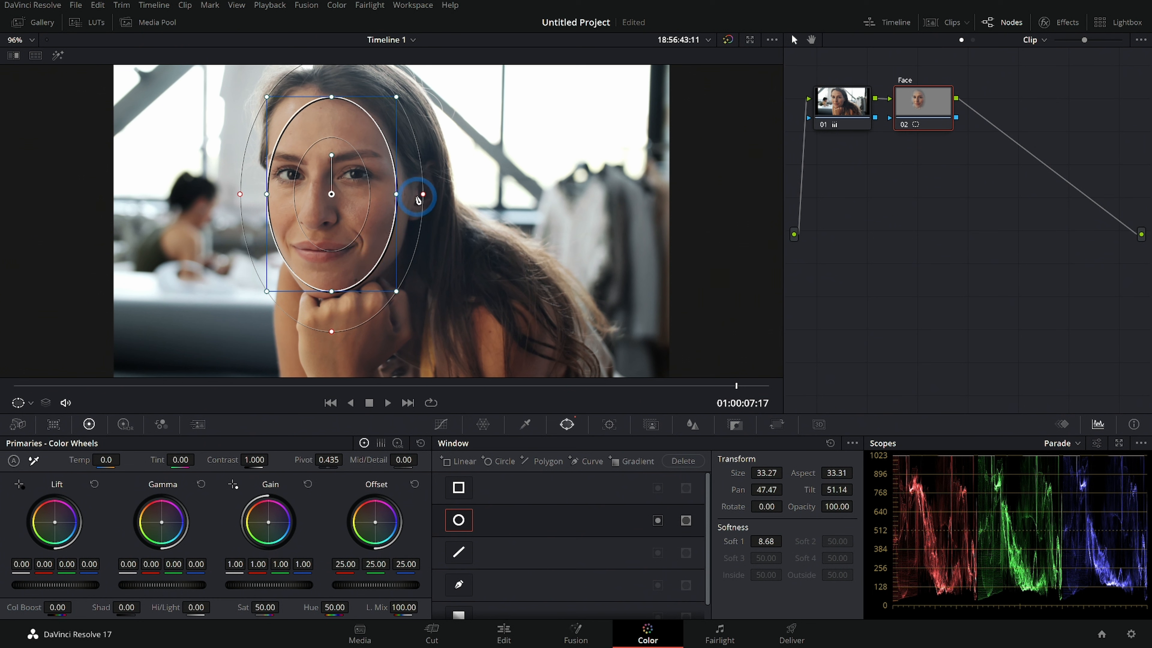
# - Push the Offset wheel toward magenta to highlight the area inside the window
pyautogui.moveTo(375, 522); pyautogui.dragTo(394, 511)
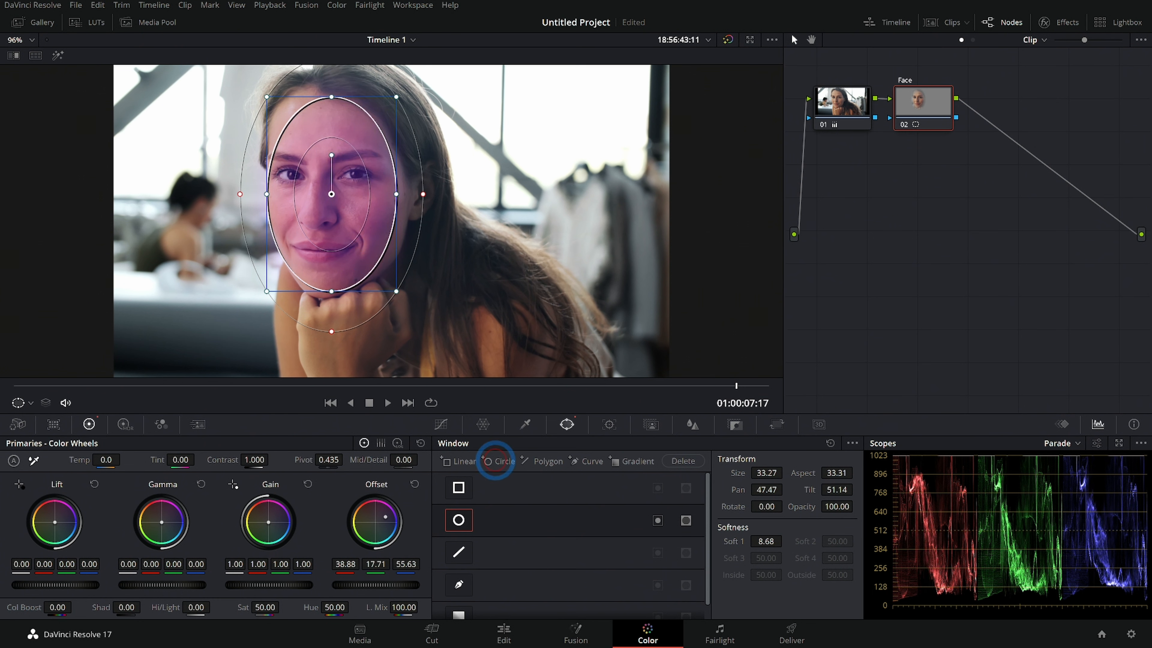
pyautogui.moveTo(569, 422); pyautogui.dragTo(597, 410)
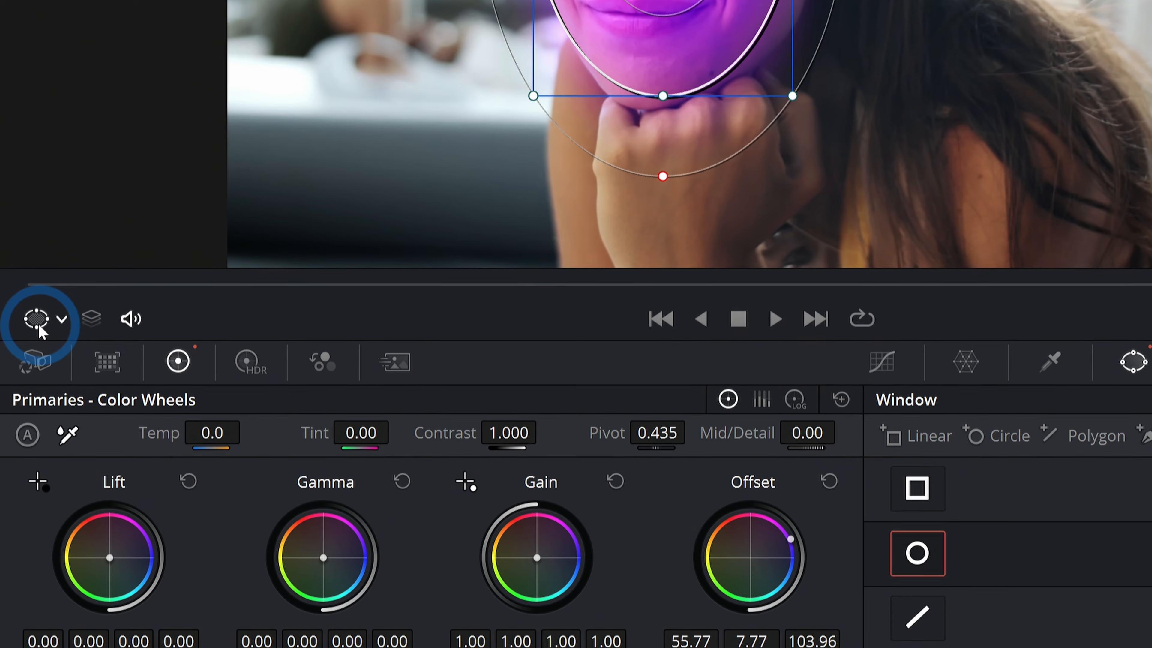
# - Switch the viewer overlay off and back to showing the power window outline
pyautogui.click(38, 323)
pyautogui.click(59, 329)
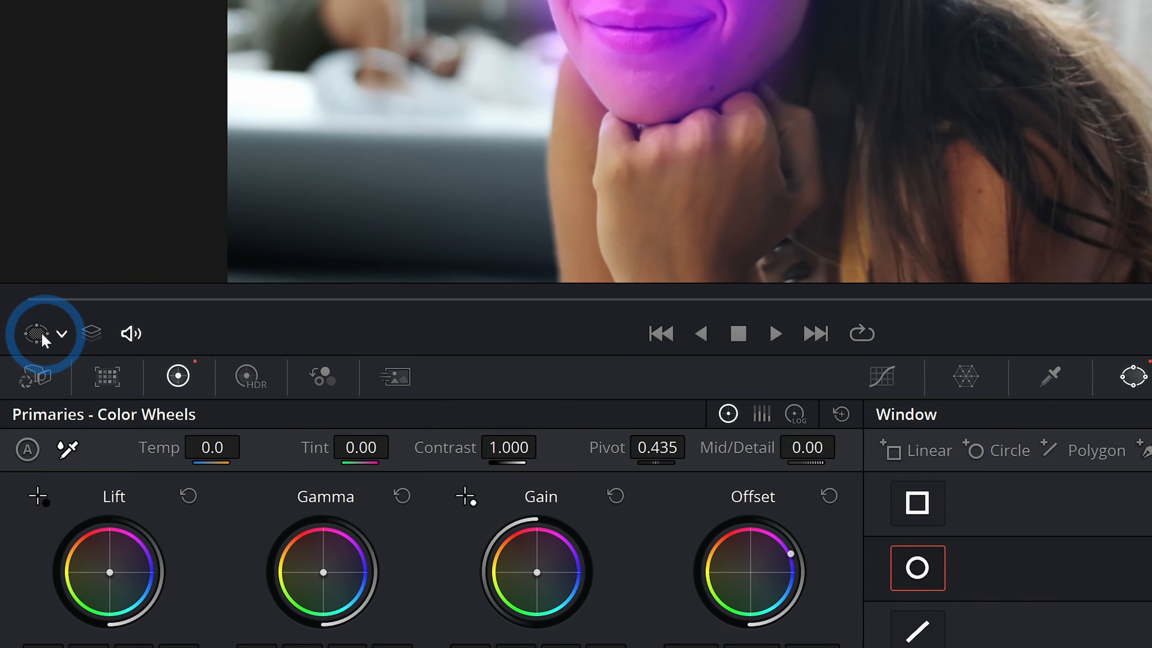
pyautogui.click(39, 335)
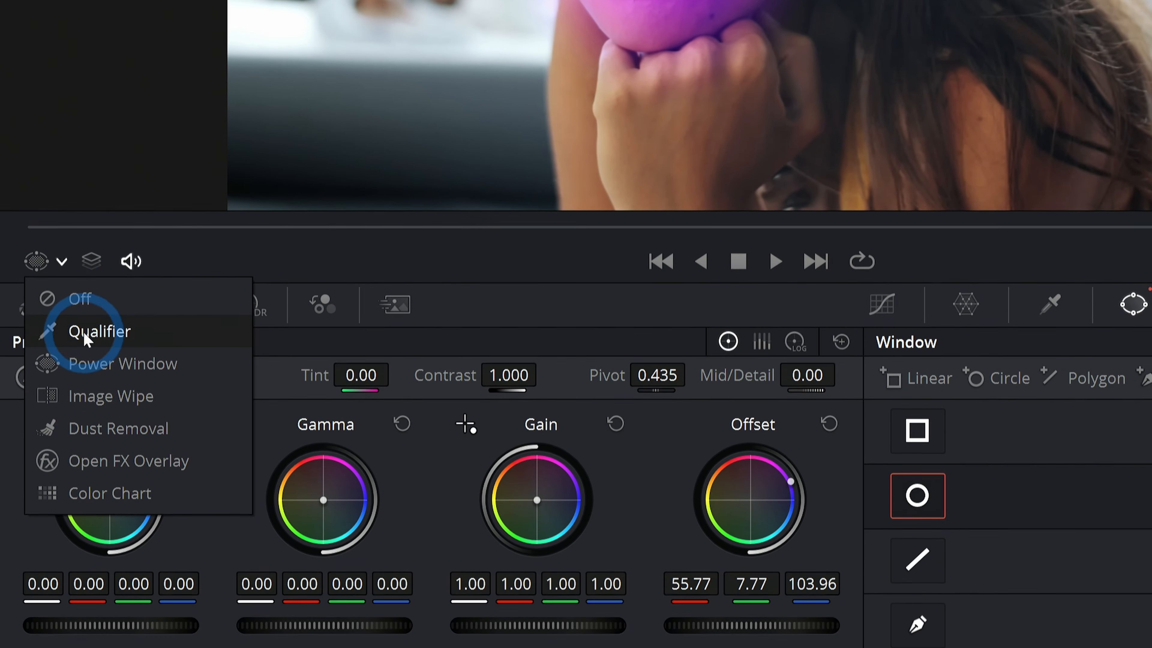
pyautogui.click(88, 429)
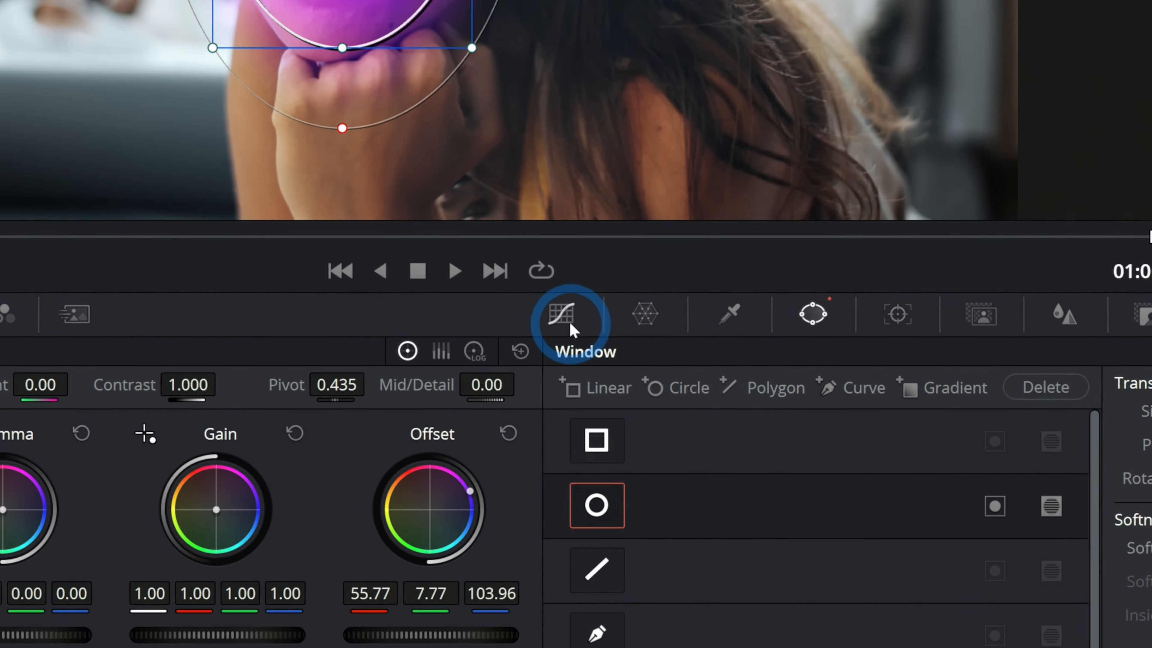
pyautogui.click(562, 318)
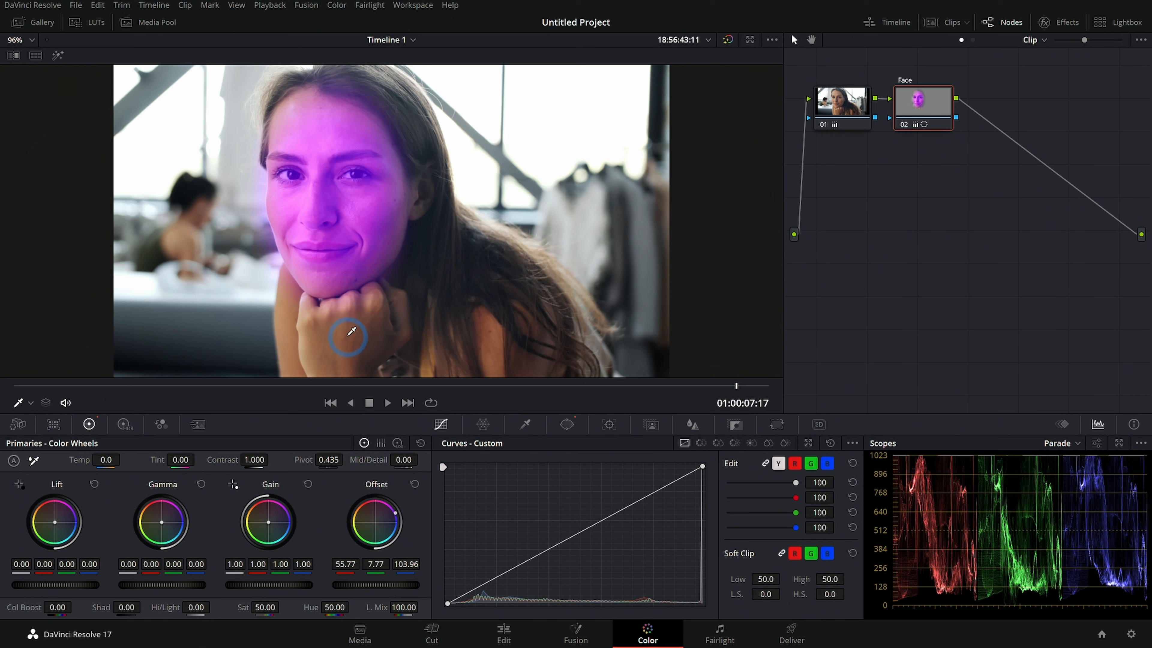
# - Reset the Offset wheel and raise the Face node's saturation to 58.40
pyautogui.click(413, 484)
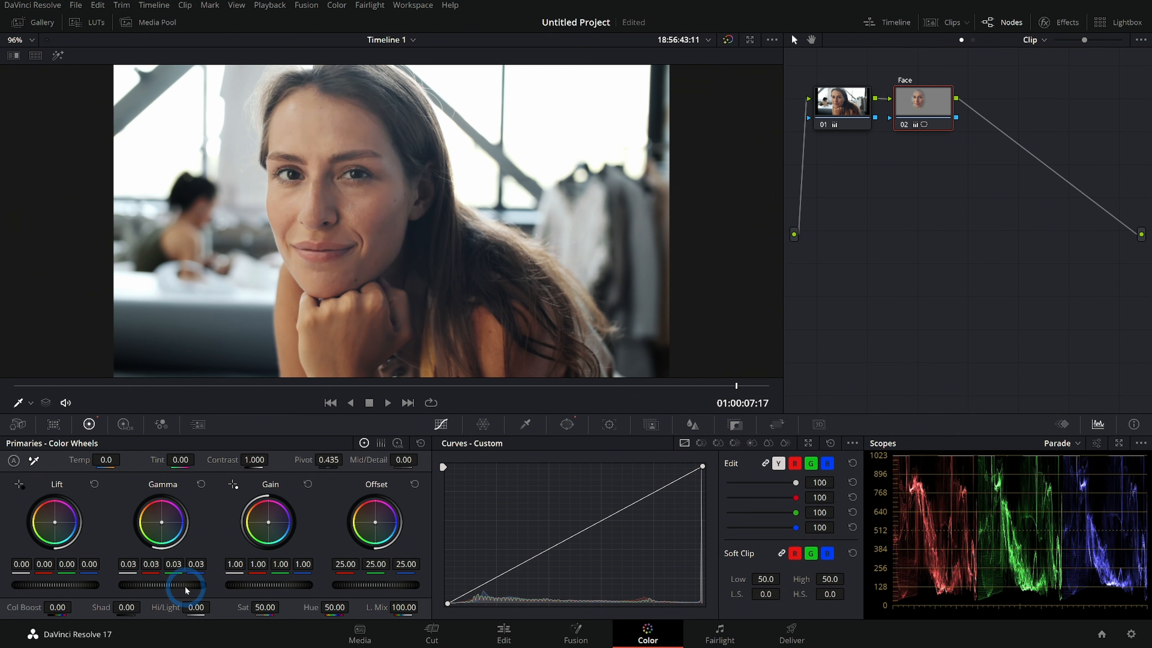
pyautogui.moveTo(268, 607); pyautogui.dragTo(284, 606)
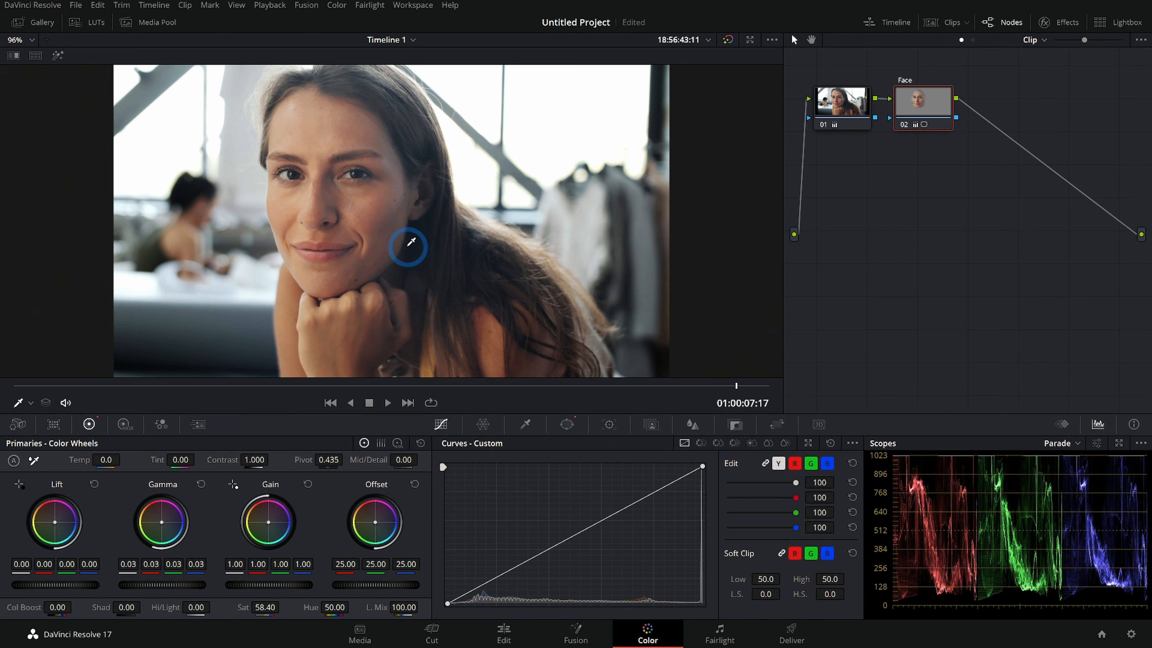
# - Track the face window forward and reverse through the clip
pyautogui.click(903, 126)
pyautogui.click(902, 126)
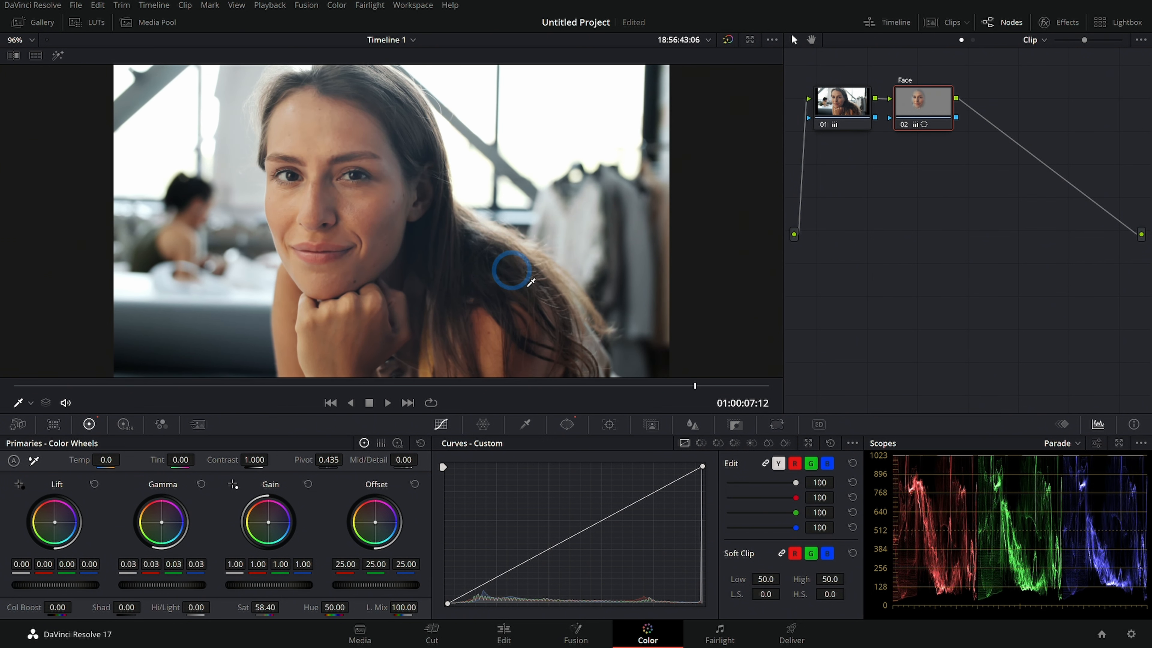
pyautogui.click(567, 424)
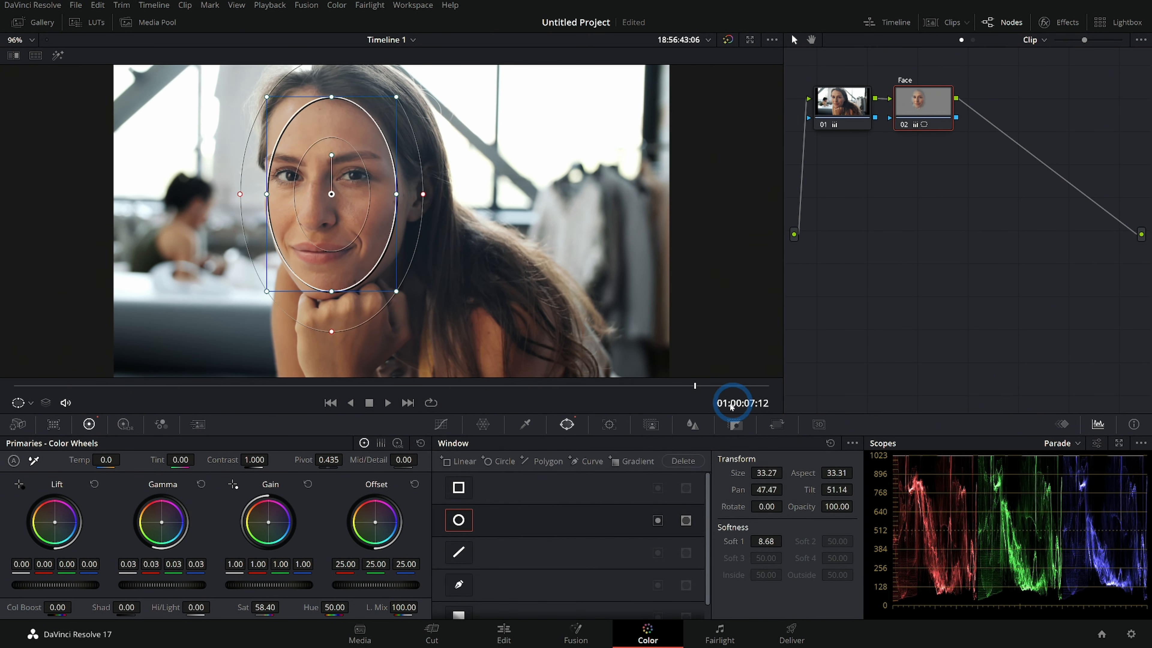
pyautogui.moveTo(755, 385); pyautogui.dragTo(240, 386)
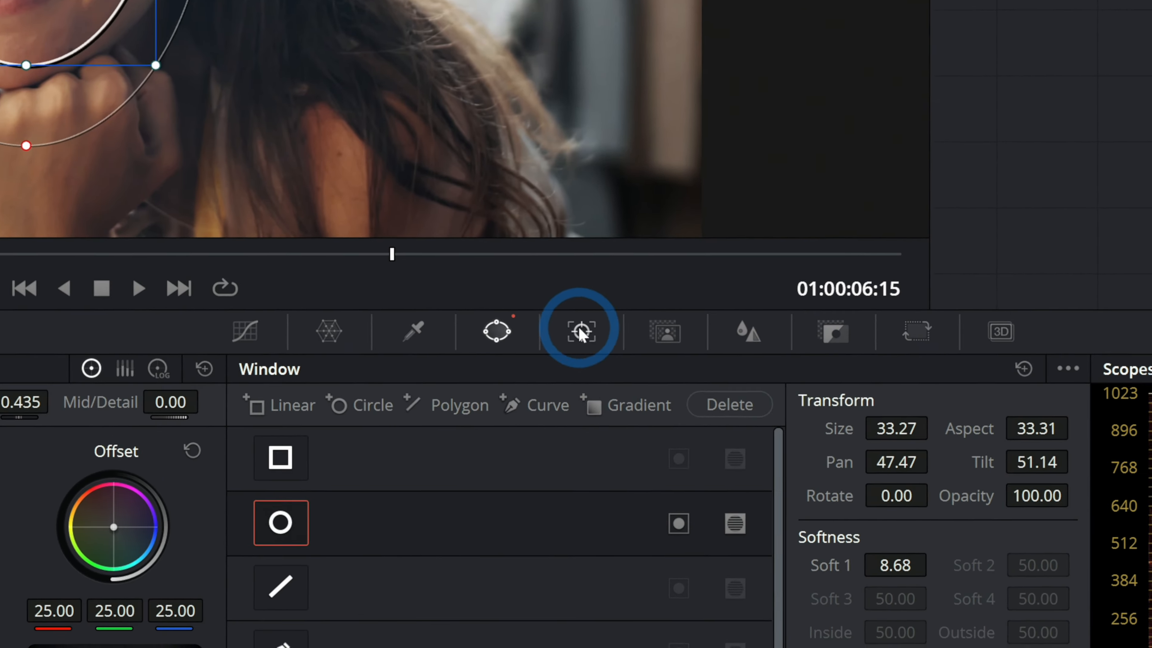
pyautogui.click(609, 424)
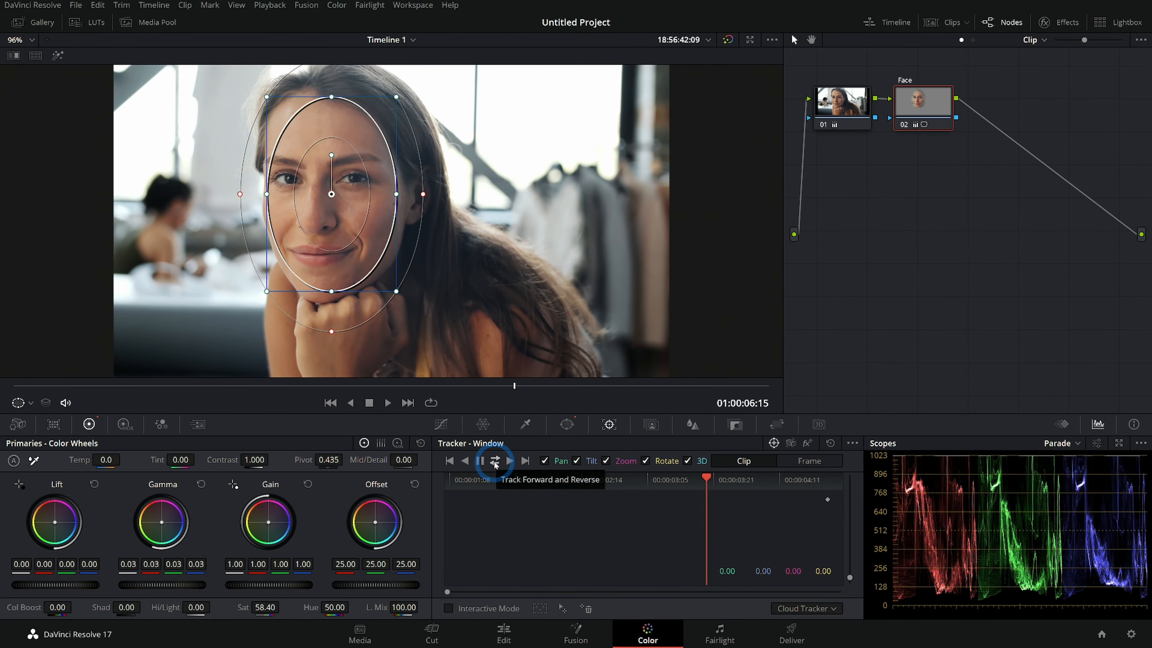
pyautogui.click(576, 324)
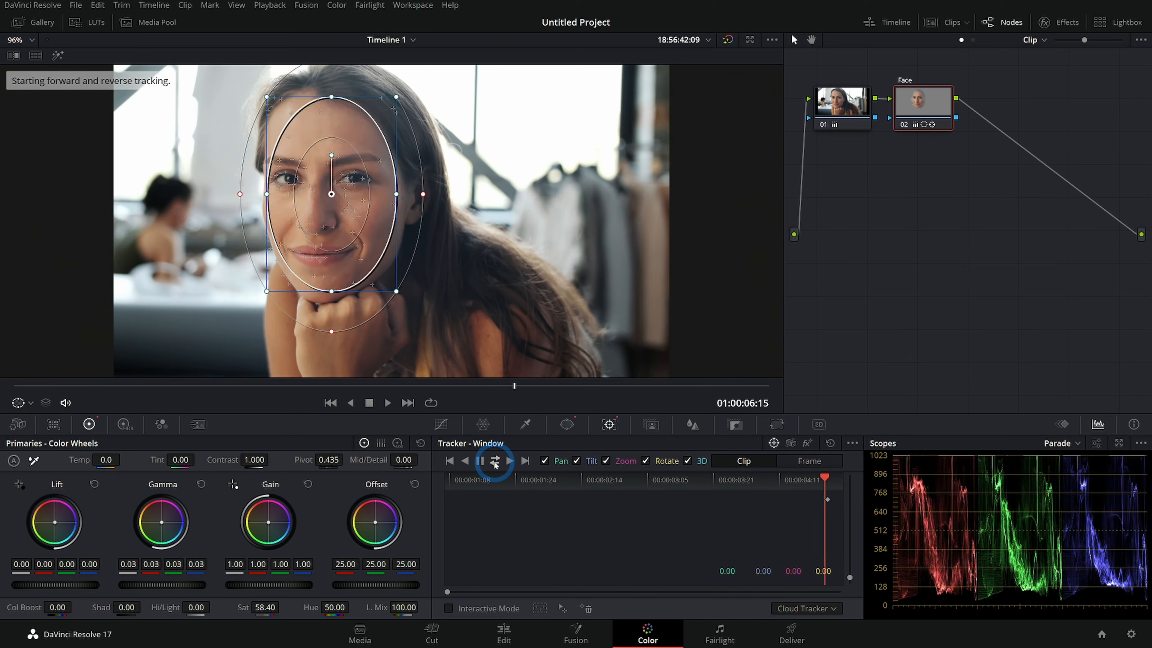
pyautogui.moveTo(100, 393); pyautogui.dragTo(490, 265)
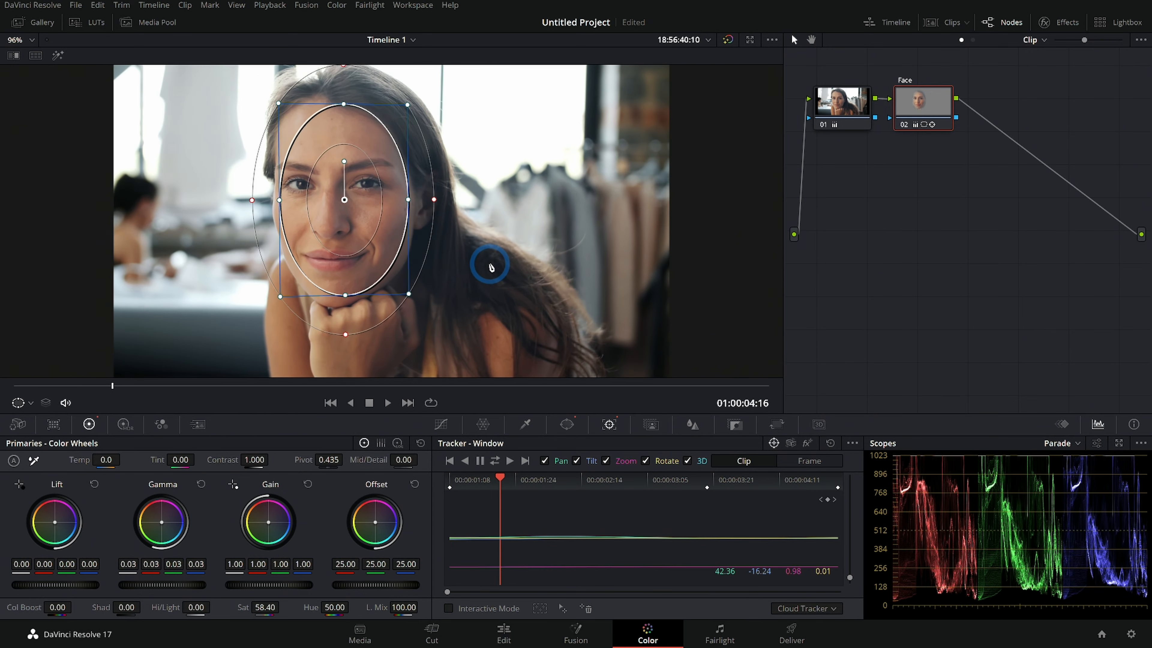
# - Scrub the clip and toggle the Face node on and off to compare the grade
pyautogui.click(440, 424)
pyautogui.moveTo(596, 381); pyautogui.dragTo(703, 376)
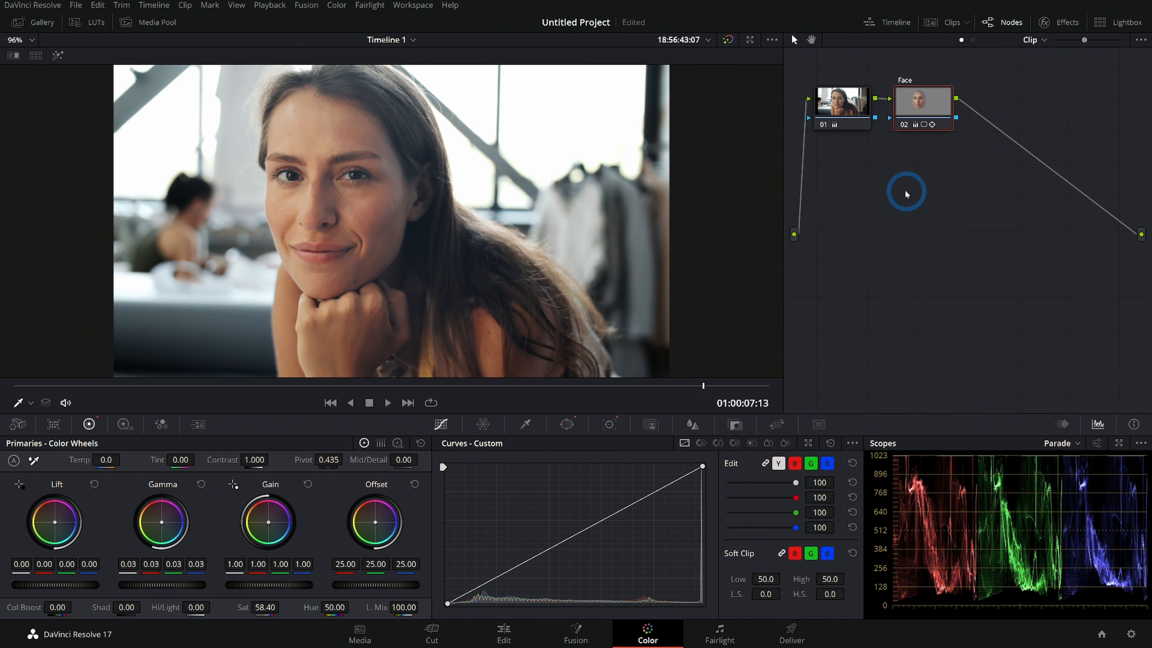
pyautogui.click(903, 125)
pyautogui.click(904, 125)
pyautogui.click(904, 125)
pyautogui.click(903, 125)
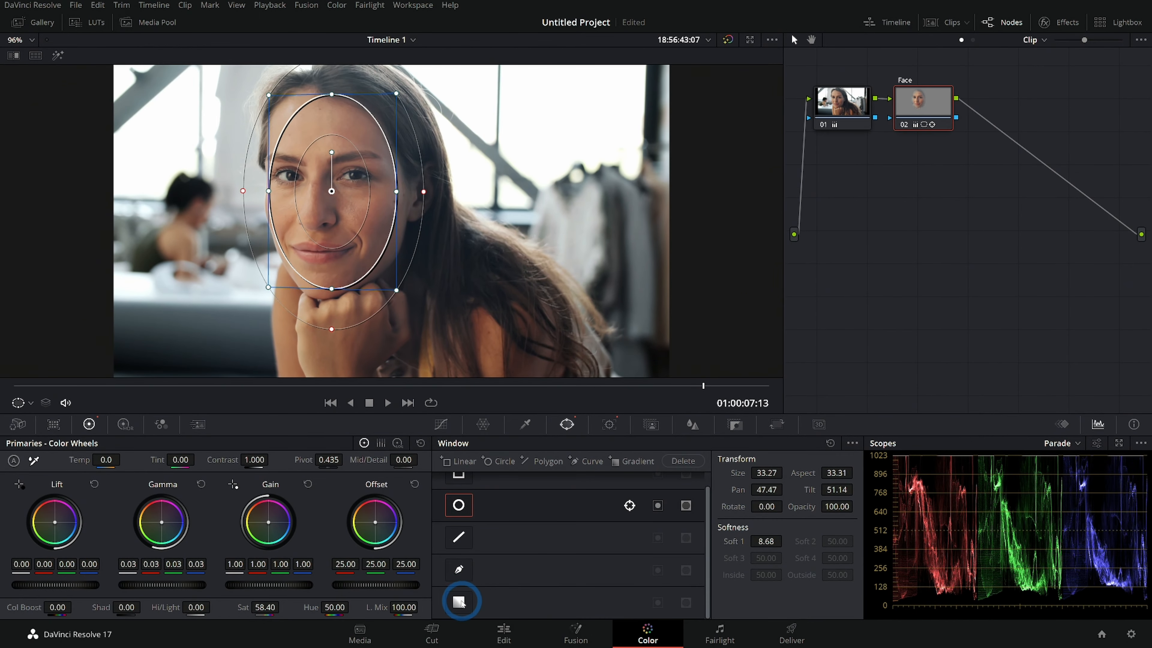
# - Add a parallel node to the Face node
pyautogui.click(459, 601)
pyautogui.moveTo(391, 226); pyautogui.dragTo(601, 222)
pyautogui.moveTo(599, 122); pyautogui.dragTo(512, 183)
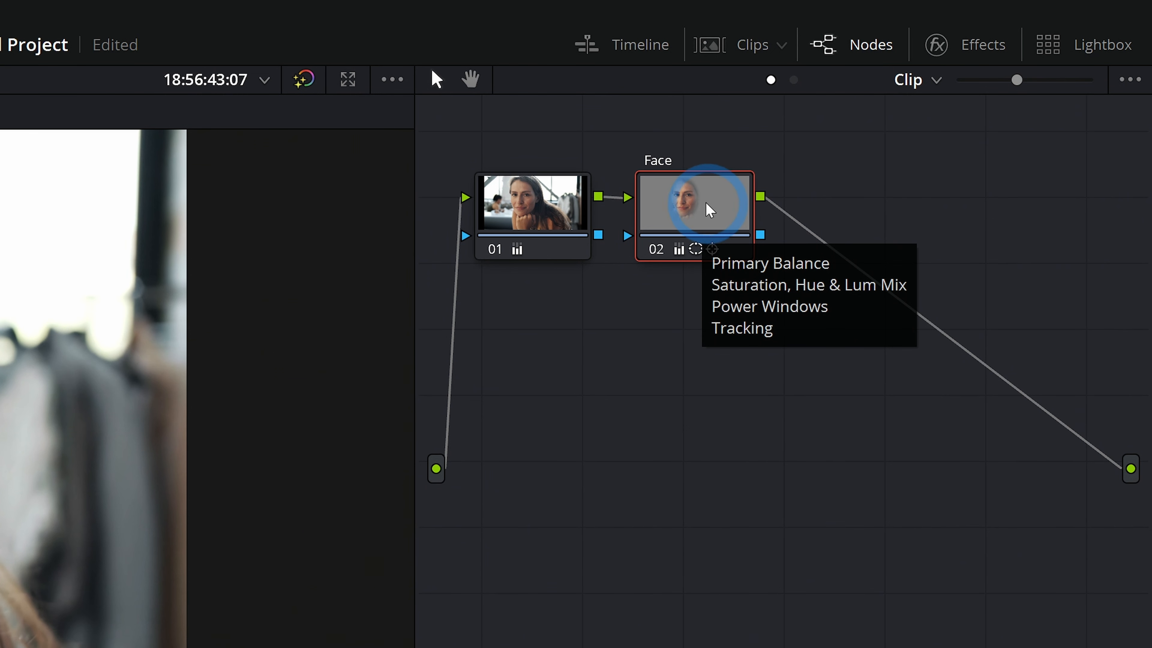
pyautogui.rightClick(709, 210)
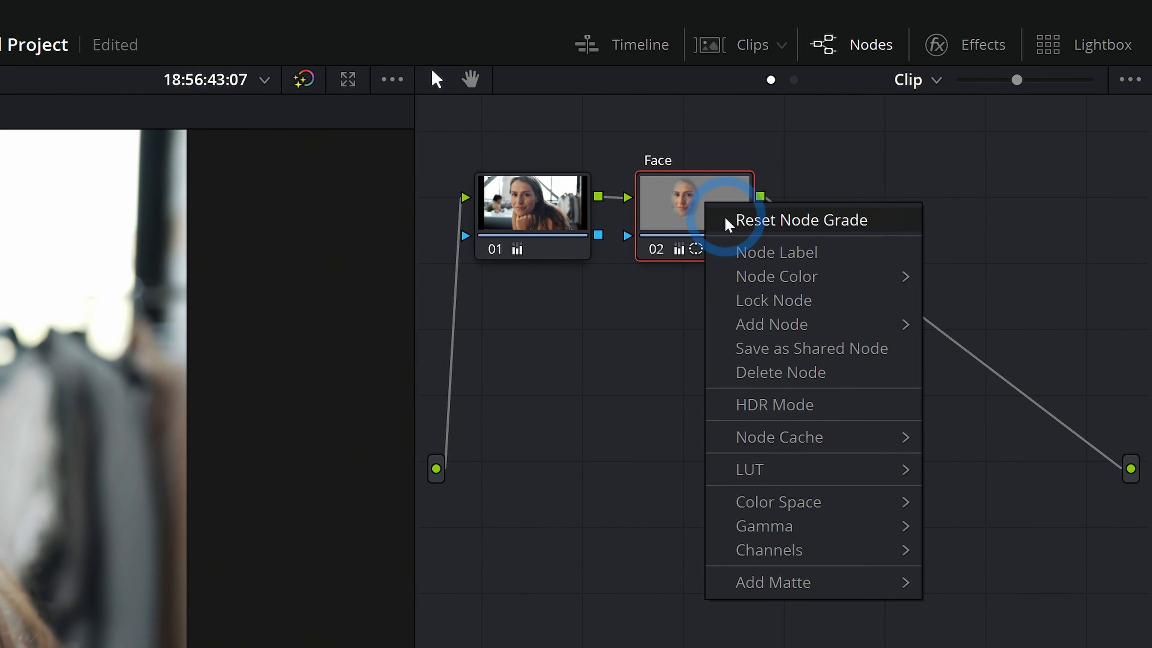
pyautogui.moveTo(902, 323)
pyautogui.click(1015, 324)
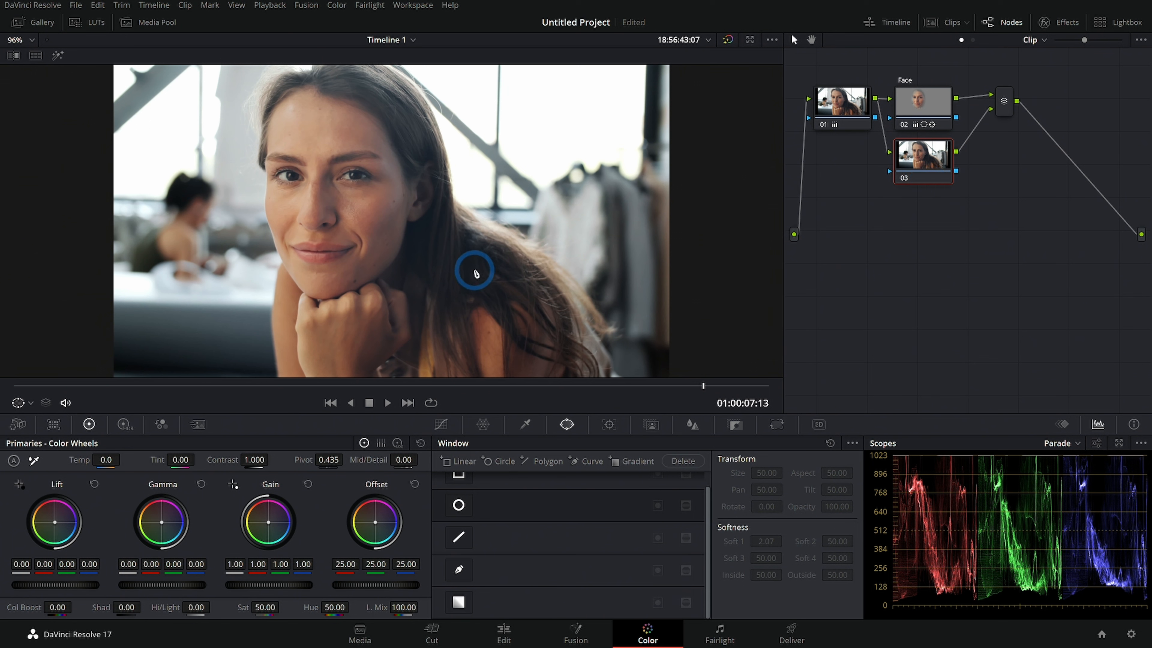
# - Draw a gradient window on the new node, angled across the left background
pyautogui.moveTo(391, 221); pyautogui.dragTo(152, 164)
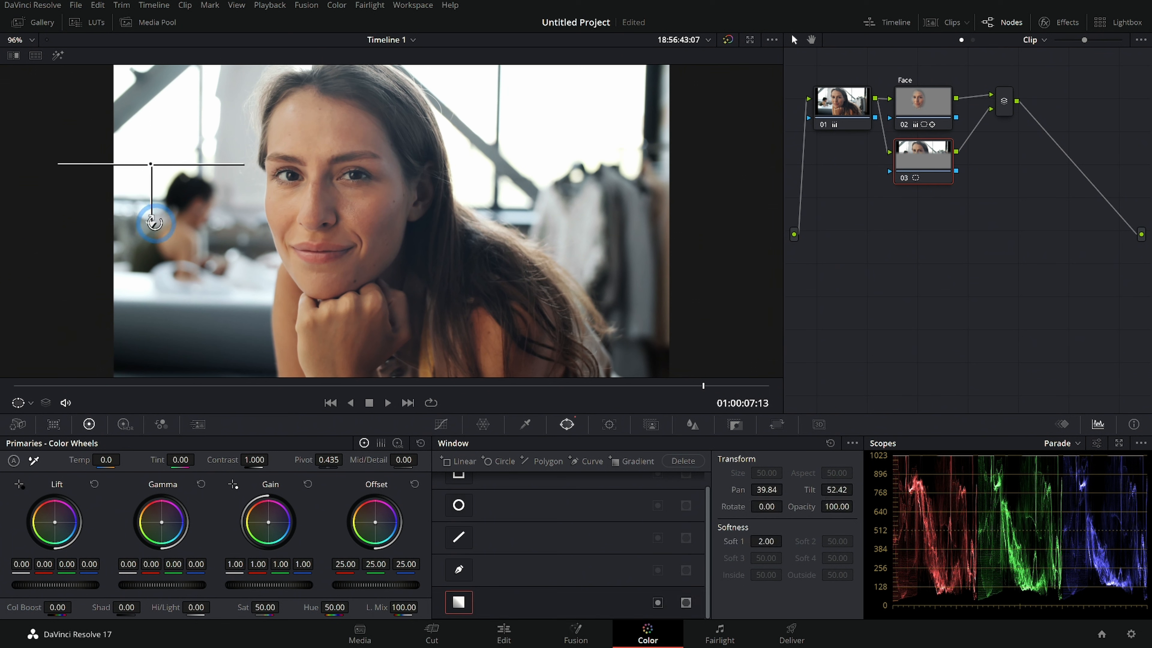
pyautogui.moveTo(154, 223); pyautogui.dragTo(303, 200)
pyautogui.moveTo(151, 164); pyautogui.dragTo(122, 182)
# - Darken the gradient area by setting gamma to -0.08 and gain to 0.85
pyautogui.moveTo(180, 585); pyautogui.dragTo(172, 585)
pyautogui.moveTo(272, 585); pyautogui.dragTo(268, 588)
pyautogui.moveTo(164, 586); pyautogui.dragTo(169, 584)
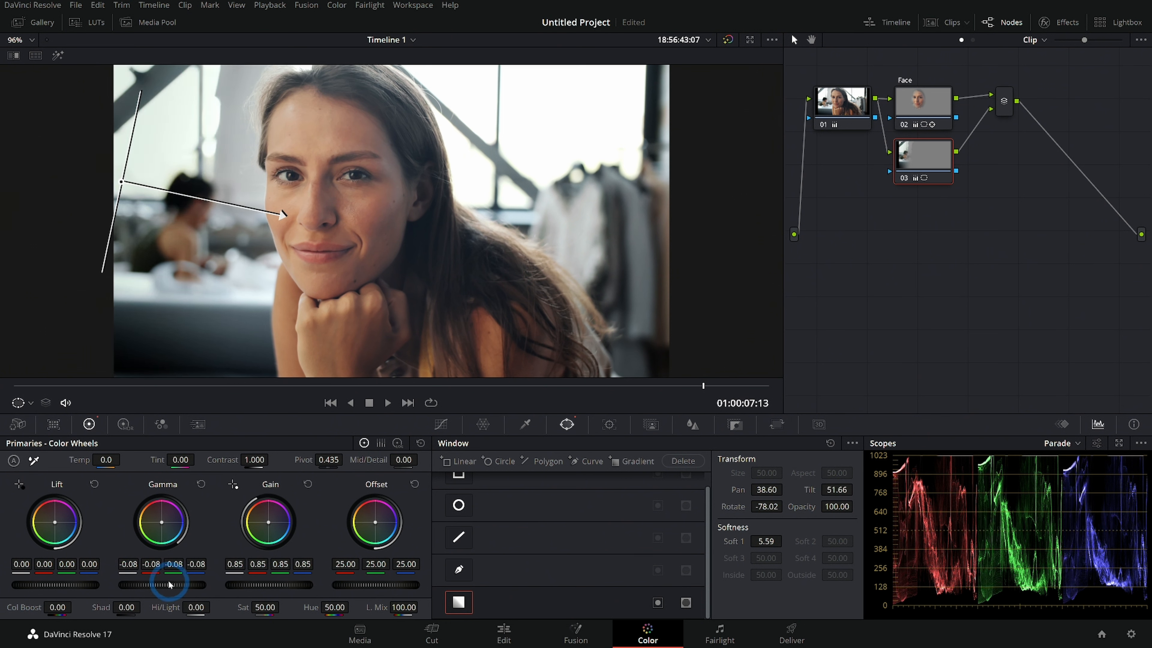
# - Toggle the parallel node on and off to compare the background darkening
pyautogui.click(440, 424)
pyautogui.click(904, 179)
pyautogui.click(904, 179)
pyautogui.click(904, 178)
pyautogui.click(904, 178)
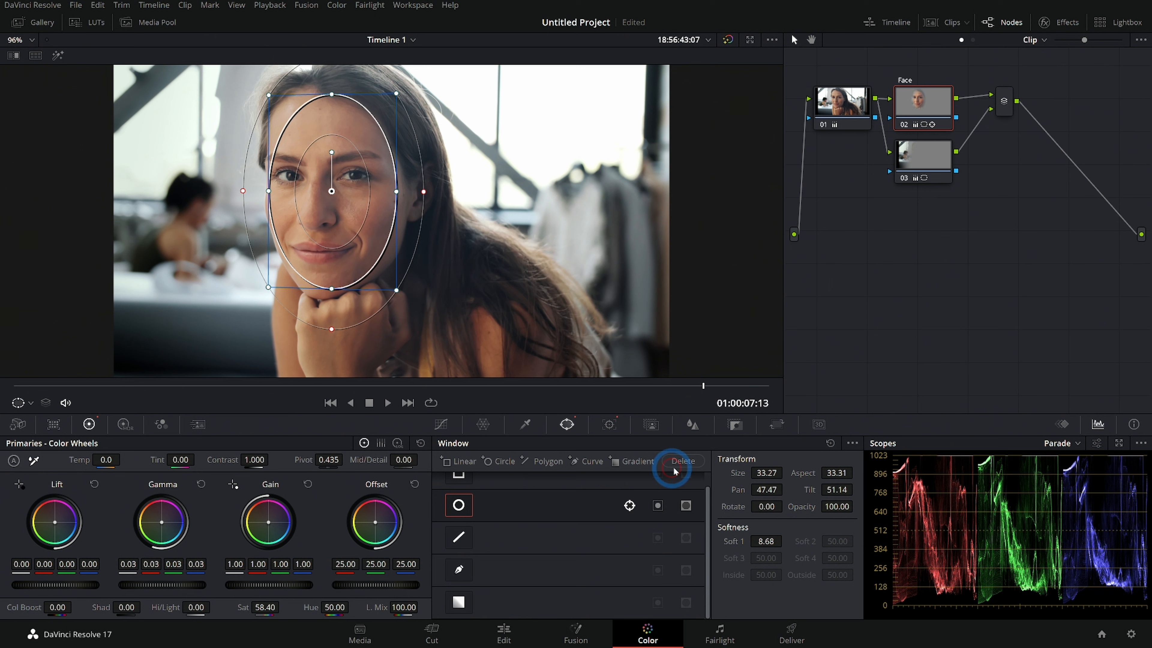
# - Reset the Face node's grade and reshape its oval window around the face
pyautogui.rightClick(936, 104)
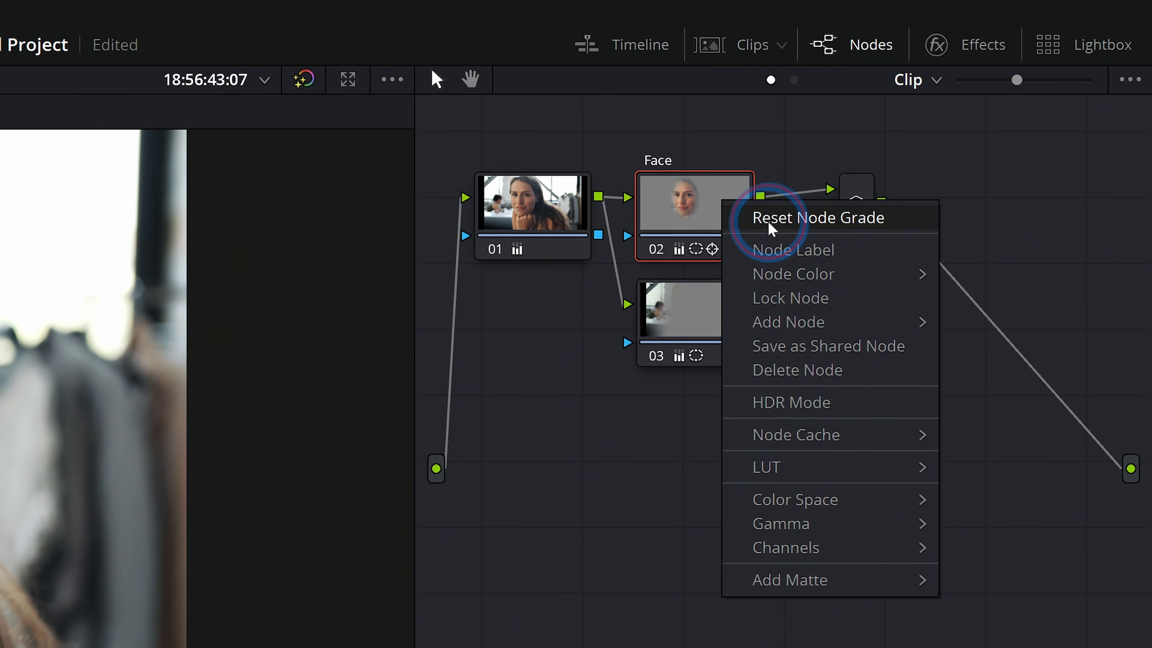
pyautogui.click(959, 114)
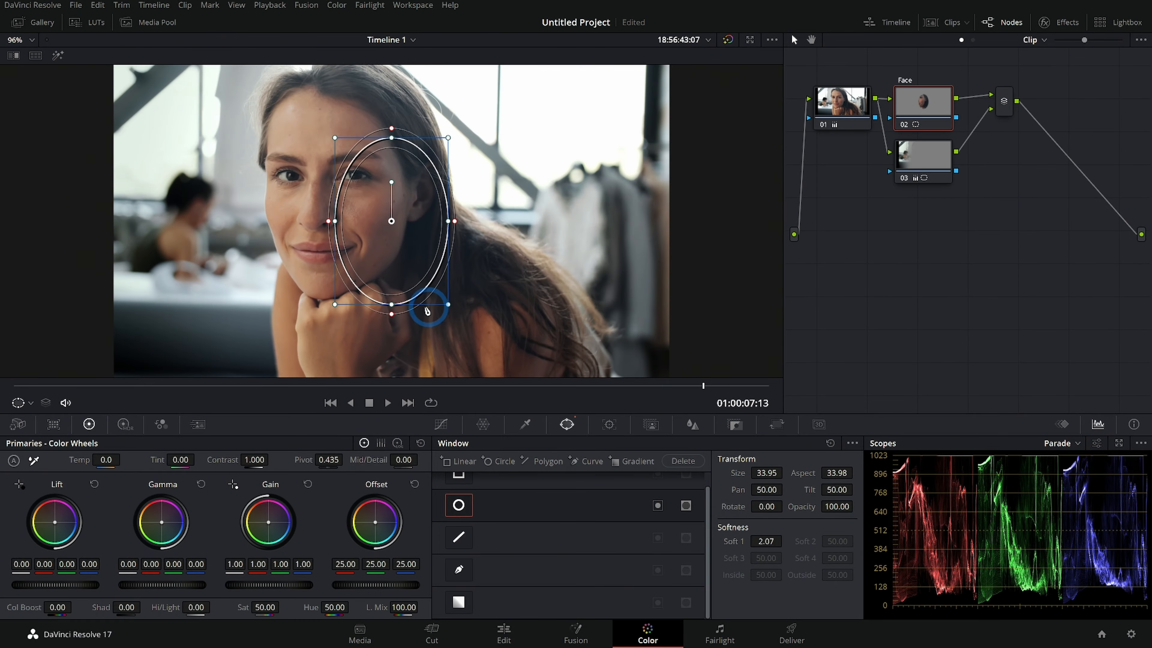
pyautogui.moveTo(432, 303); pyautogui.dragTo(360, 282)
pyautogui.moveTo(371, 124); pyautogui.dragTo(375, 128)
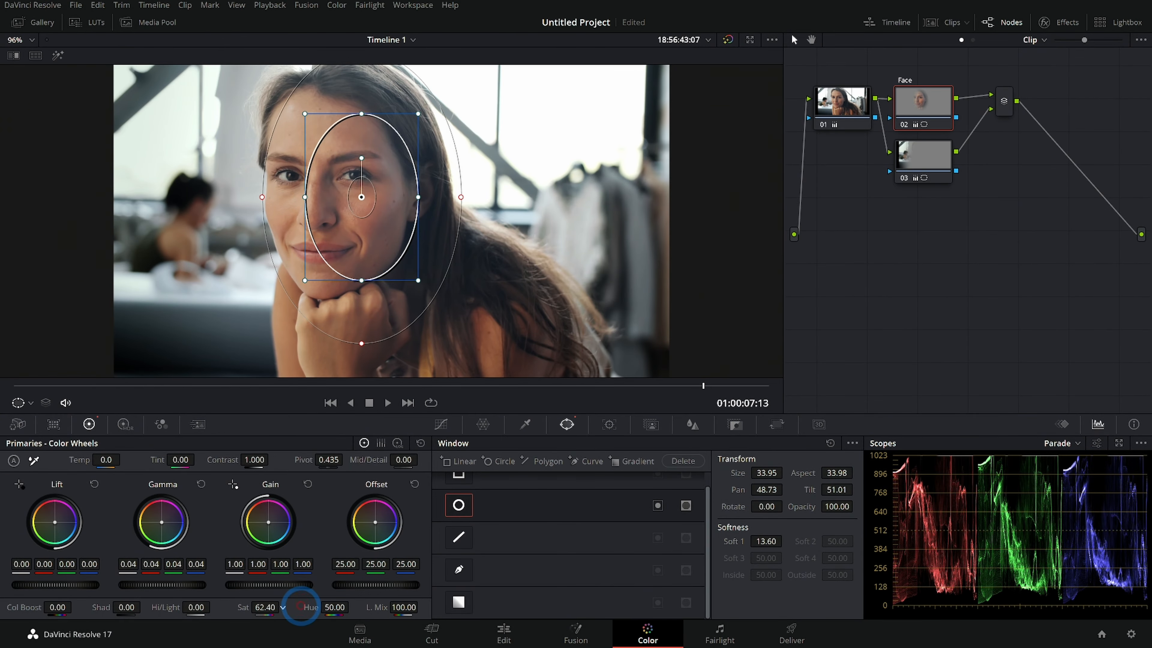
# - Raise the Face node's saturation to 61.60 and scrub through the clip
pyautogui.moveTo(301, 606); pyautogui.dragTo(298, 605)
pyautogui.click(443, 426)
pyautogui.moveTo(435, 385); pyautogui.dragTo(282, 377)
pyautogui.click(563, 422)
pyautogui.moveTo(653, 386); pyautogui.dragTo(488, 387)
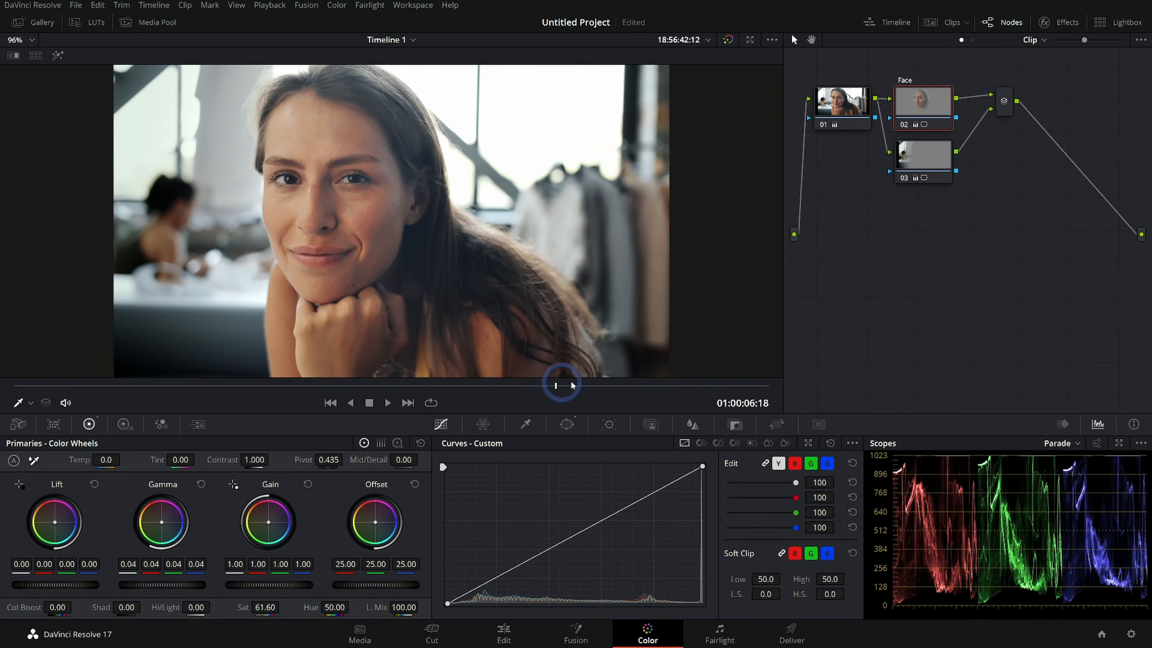
pyautogui.moveTo(831, 382); pyautogui.dragTo(760, 399)
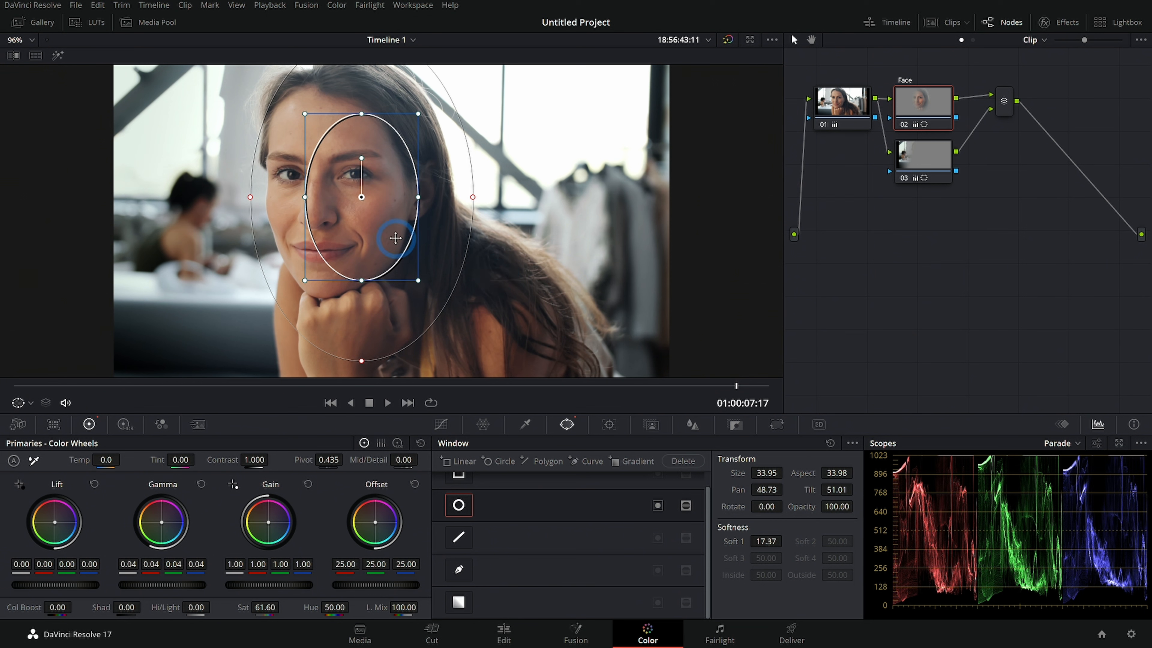
# - Refine the oval window's position, size and softness around the face
pyautogui.moveTo(401, 217); pyautogui.dragTo(402, 228)
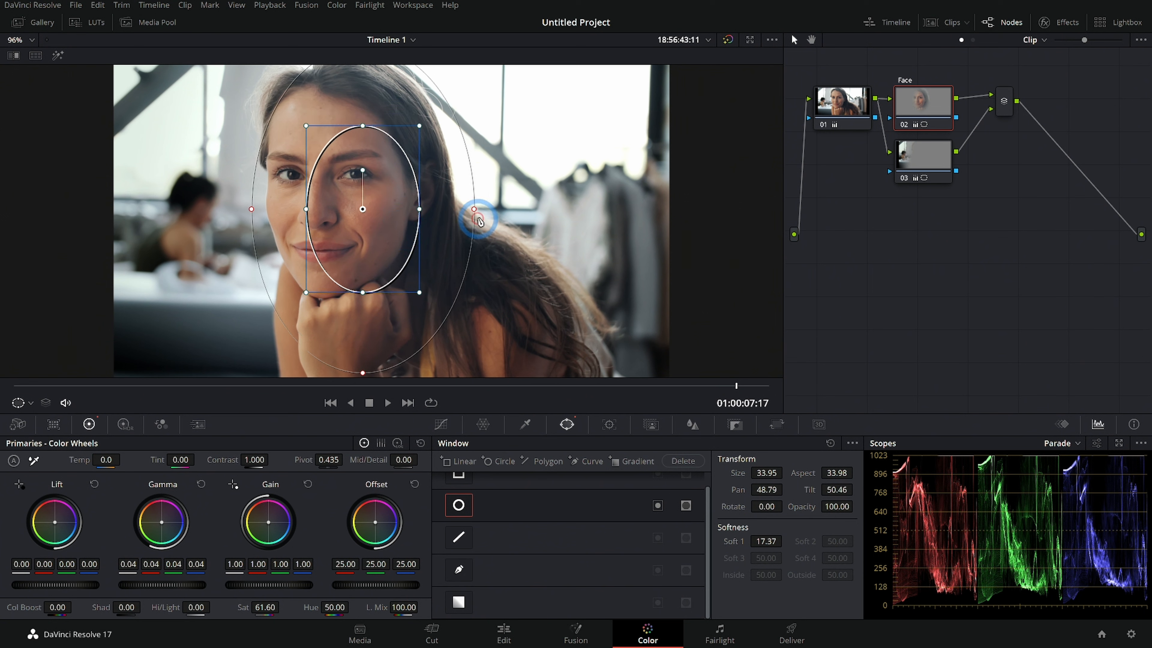
pyautogui.moveTo(474, 209); pyautogui.dragTo(457, 219)
pyautogui.moveTo(418, 292); pyautogui.dragTo(409, 278)
pyautogui.moveTo(375, 221); pyautogui.dragTo(386, 229)
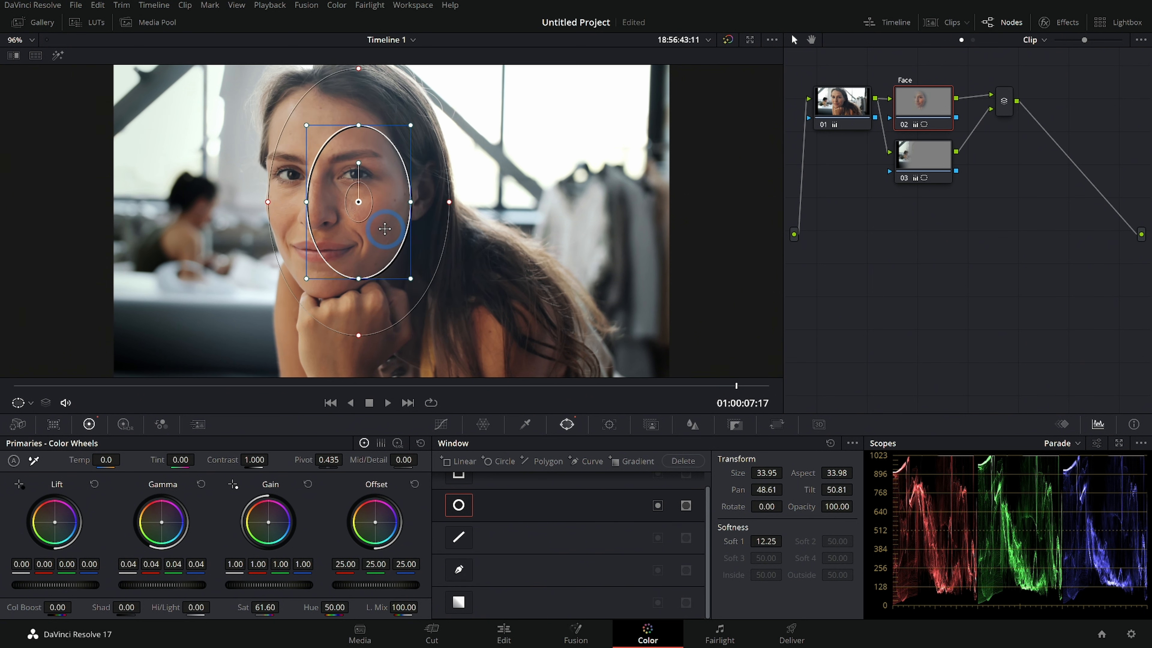
# - Track the face window through the clip and play back the result
pyautogui.click(609, 424)
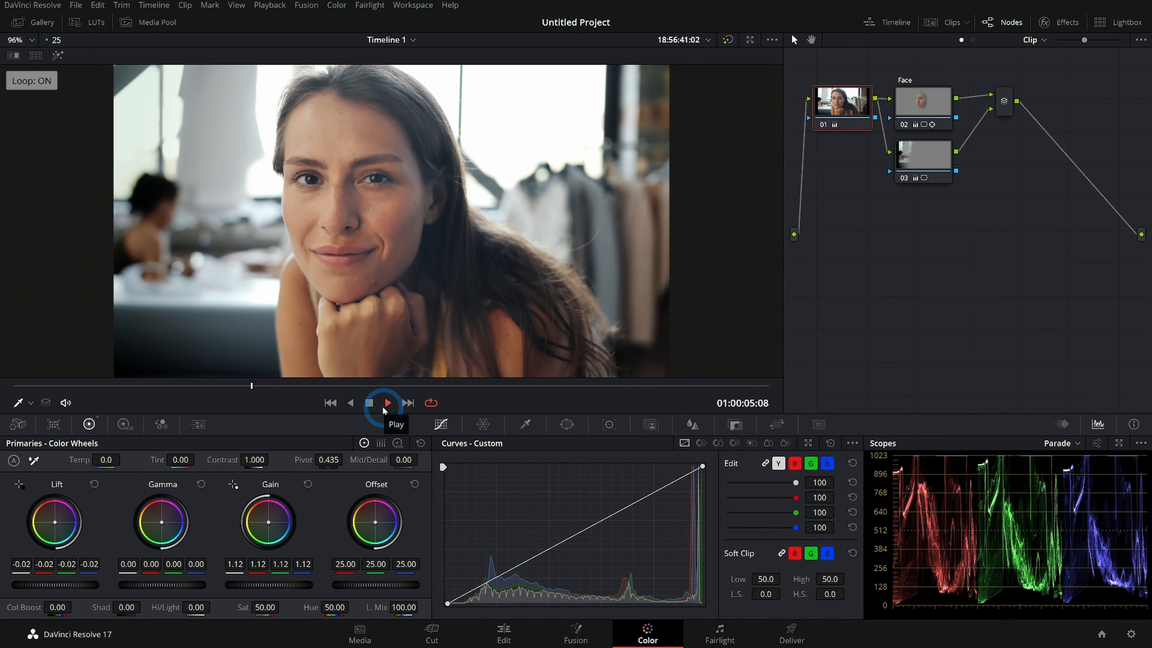
pyautogui.click(383, 405)
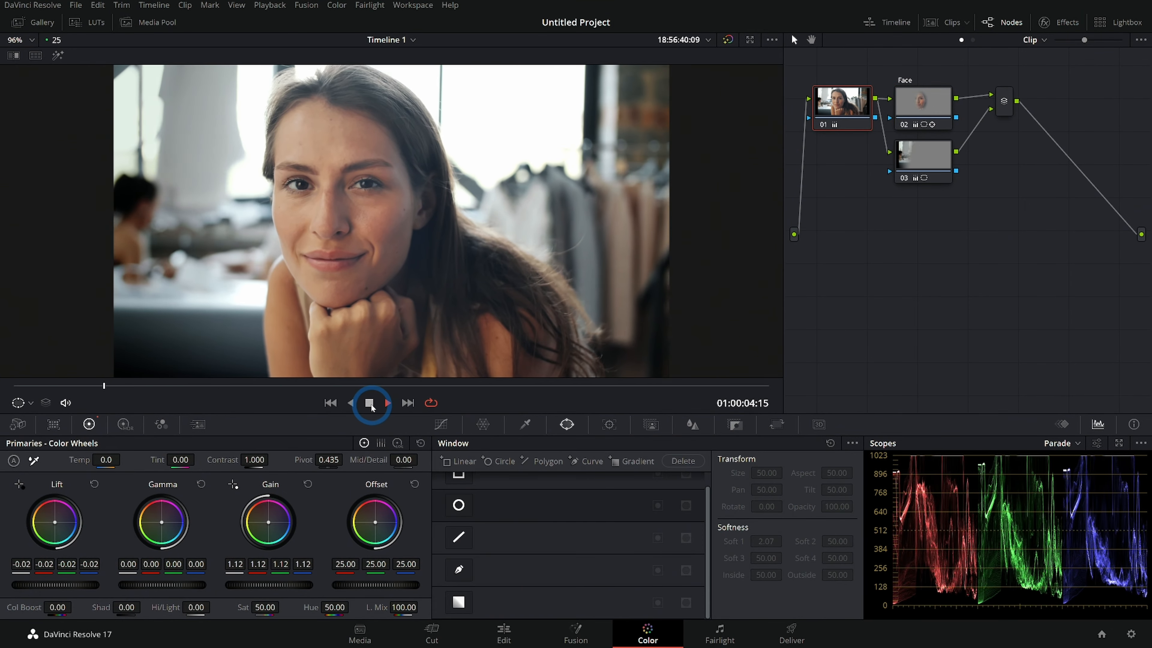
pyautogui.click(369, 403)
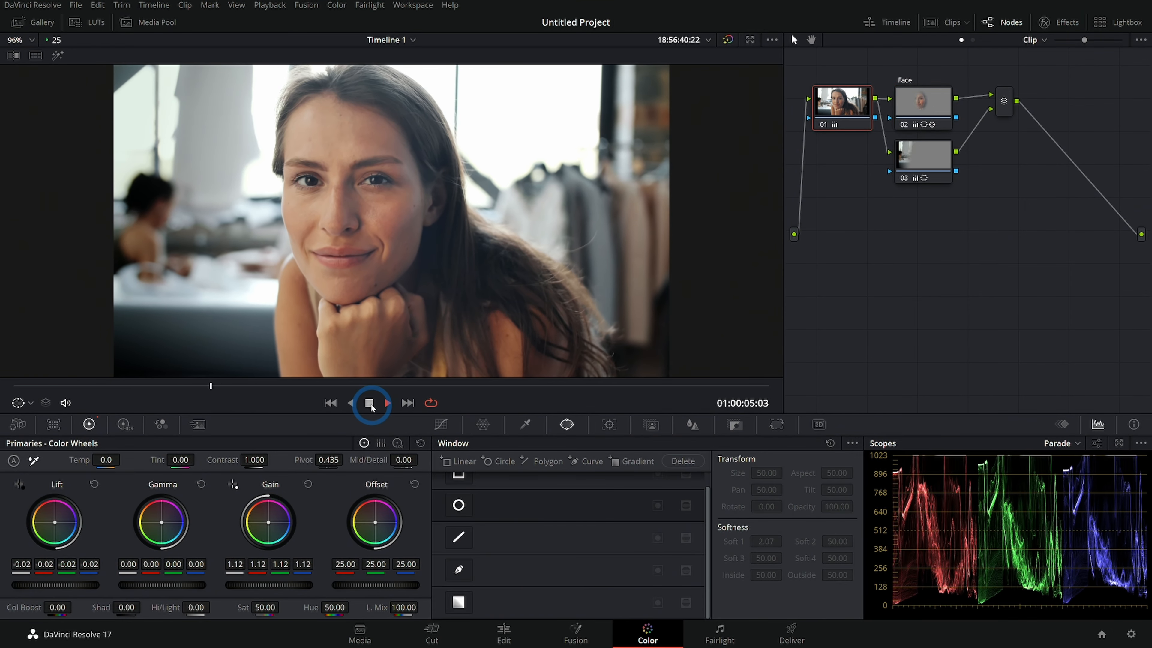